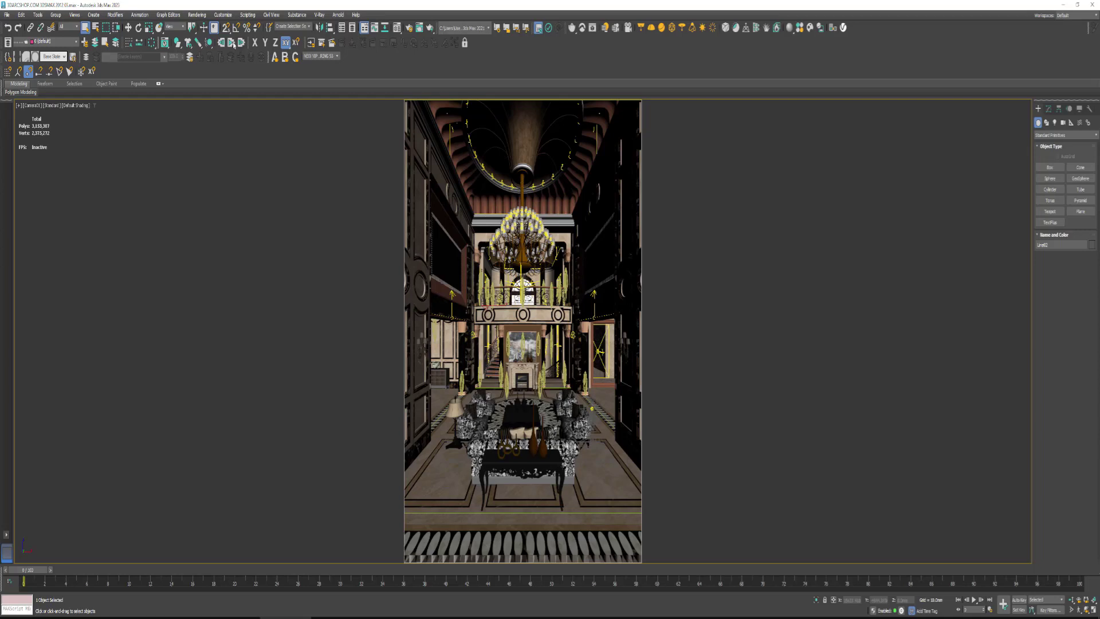
# Step: Open Render Setup from the Rendering menu and move it aside to uncover the hall view
pyautogui.click(194, 17)
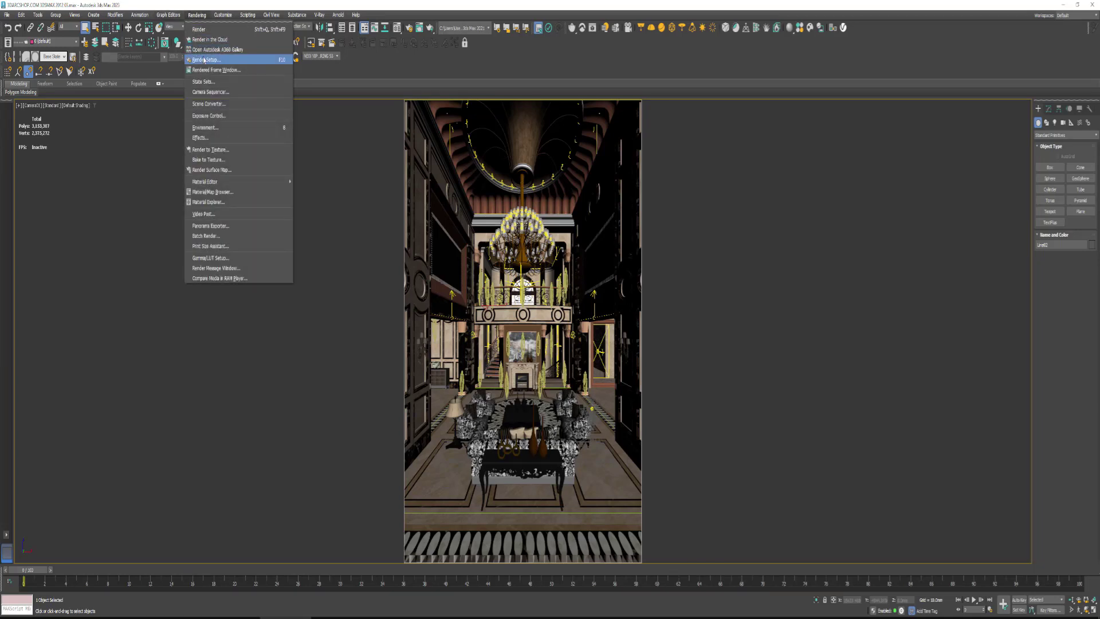
pyautogui.click(204, 61)
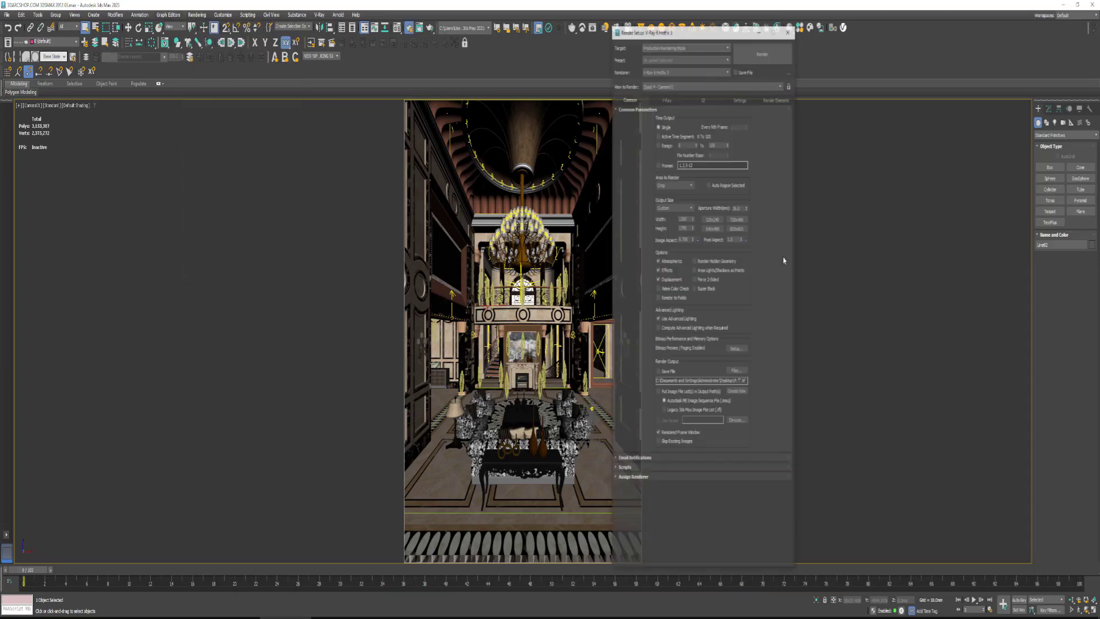
pyautogui.moveTo(649, 37); pyautogui.dragTo(757, 46)
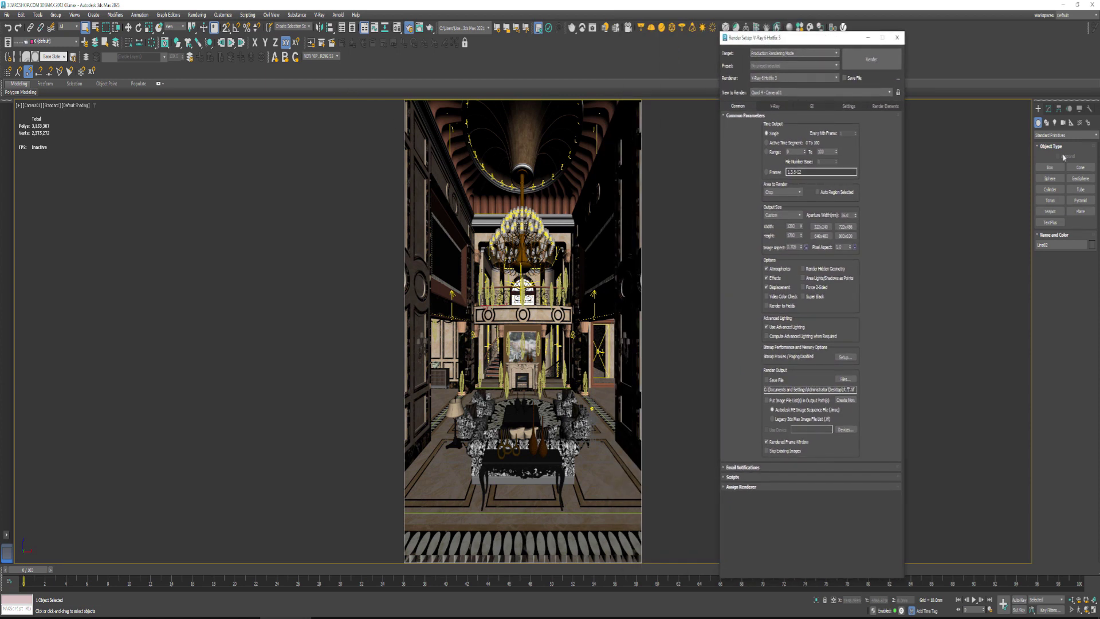
# Step: Select the scene camera Camera01 from the viewport label menu
pyautogui.rightClick(32, 106)
pyautogui.click(32, 106)
pyautogui.click(46, 274)
# Step: Set Camera01's field of view to 75 degrees and show the V-Ray renderer settings
pyautogui.click(1048, 109)
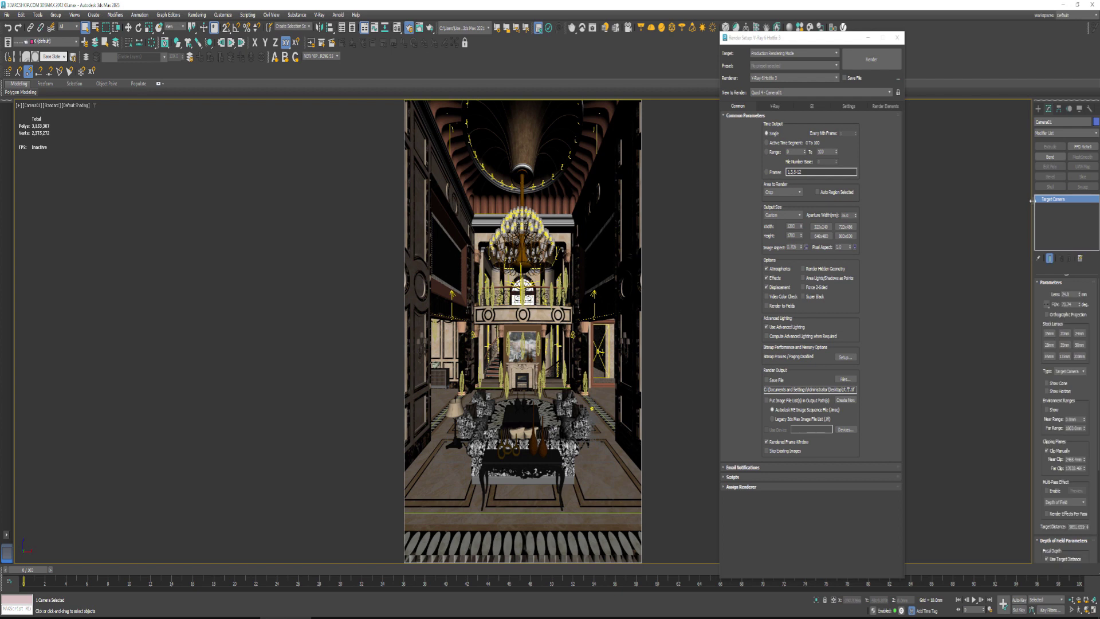
pyautogui.moveTo(963, 201); pyautogui.dragTo(904, 206)
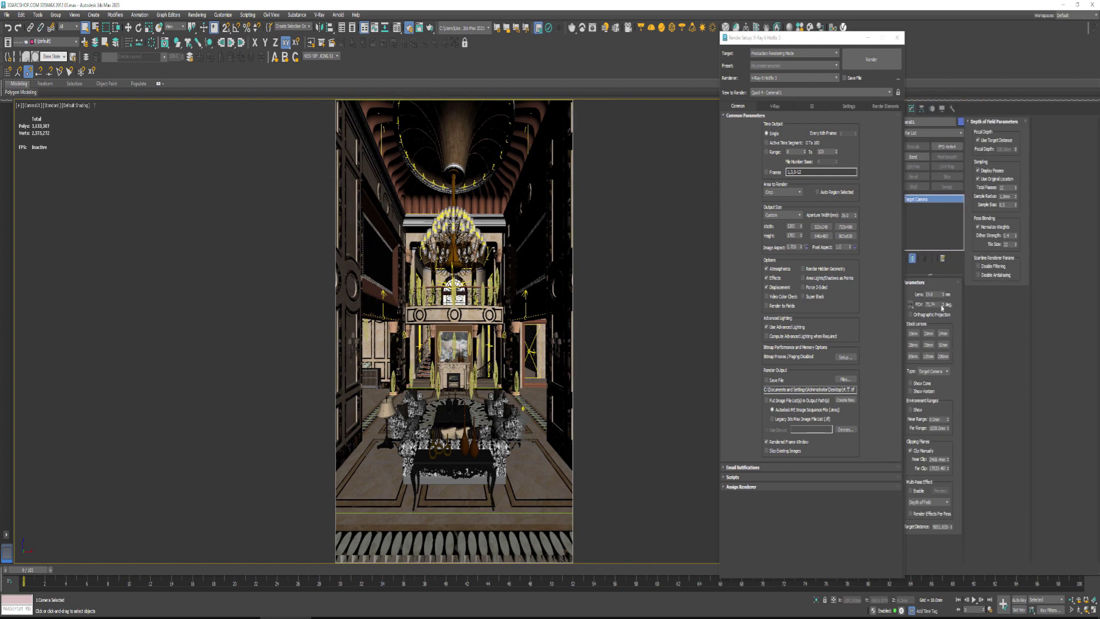
pyautogui.write('75')
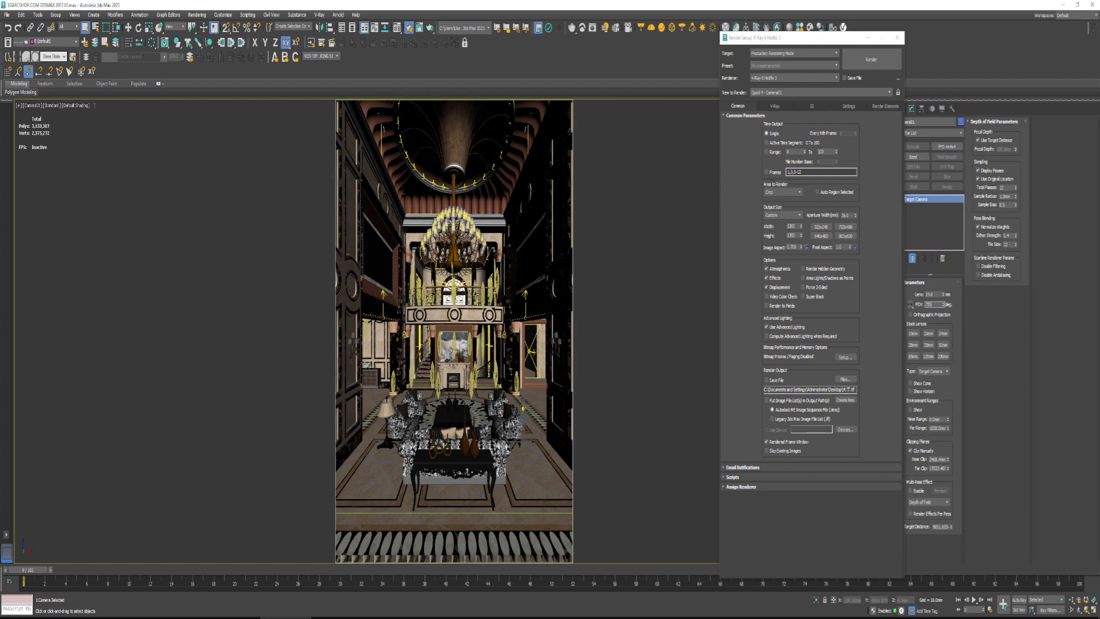
pyautogui.press('Return')
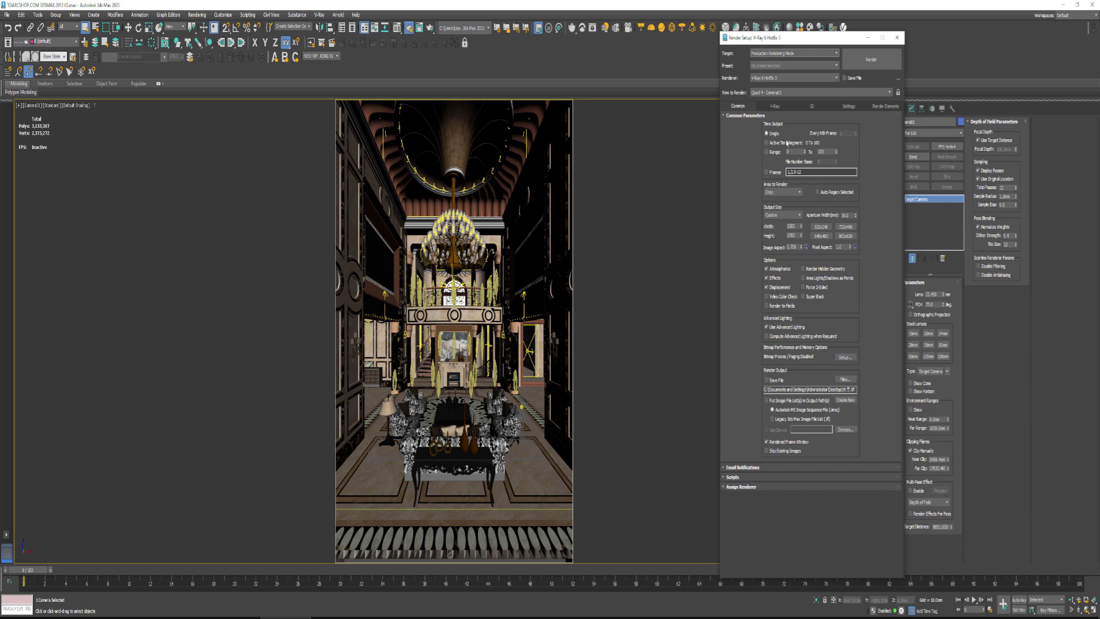
pyautogui.click(774, 106)
# Step: Check frame buffer and global switches, then expand image filter, environment, colour mapping and camera rollouts
pyautogui.click(742, 116)
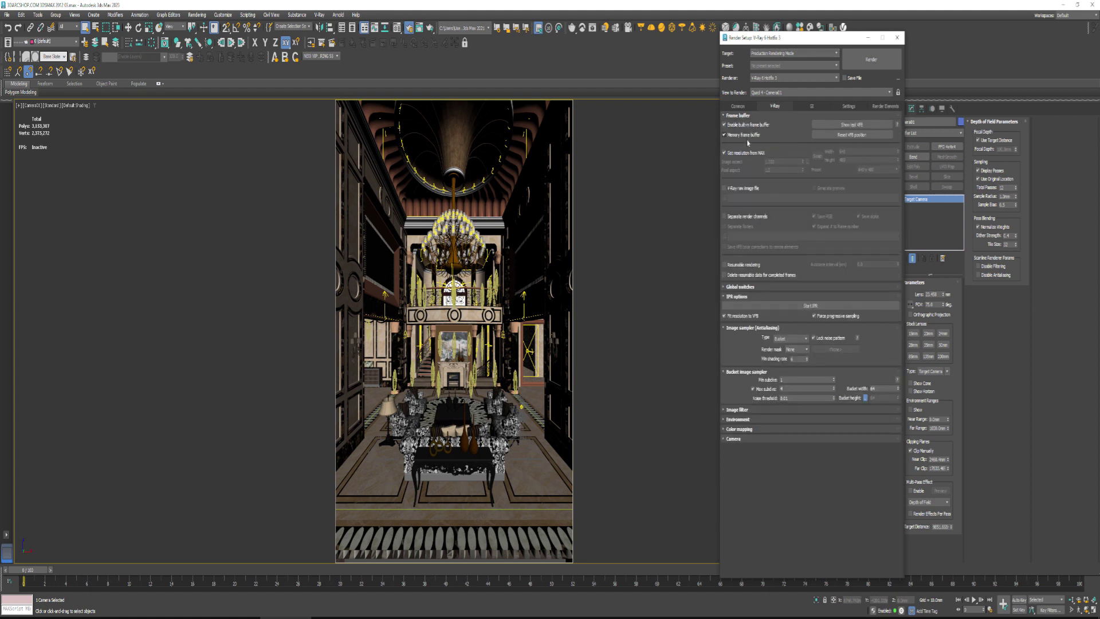
pyautogui.click(753, 286)
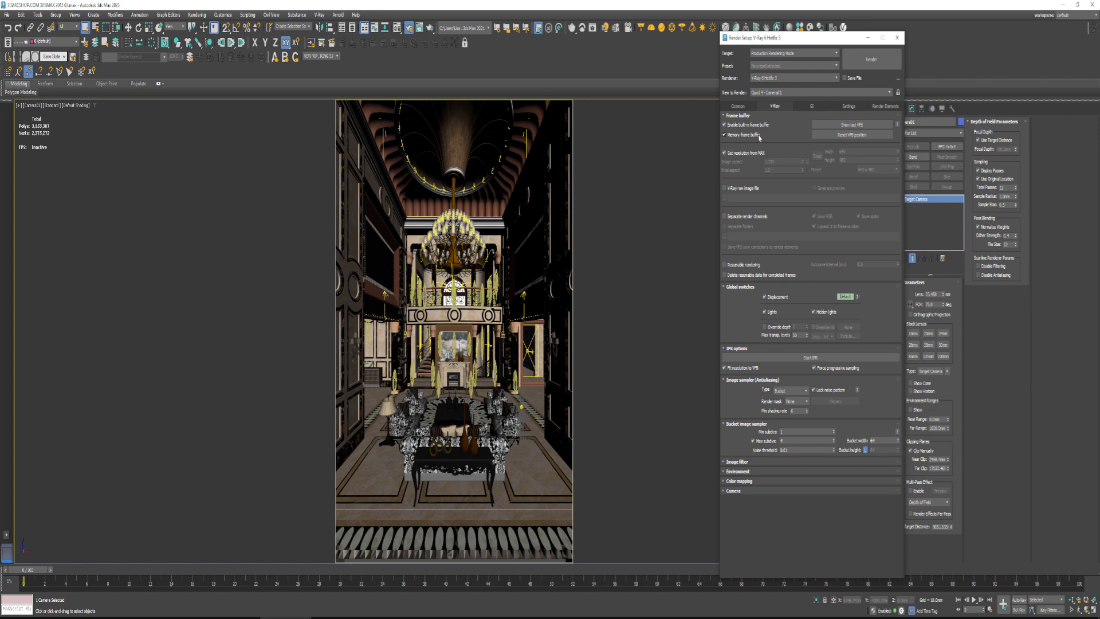
pyautogui.click(744, 287)
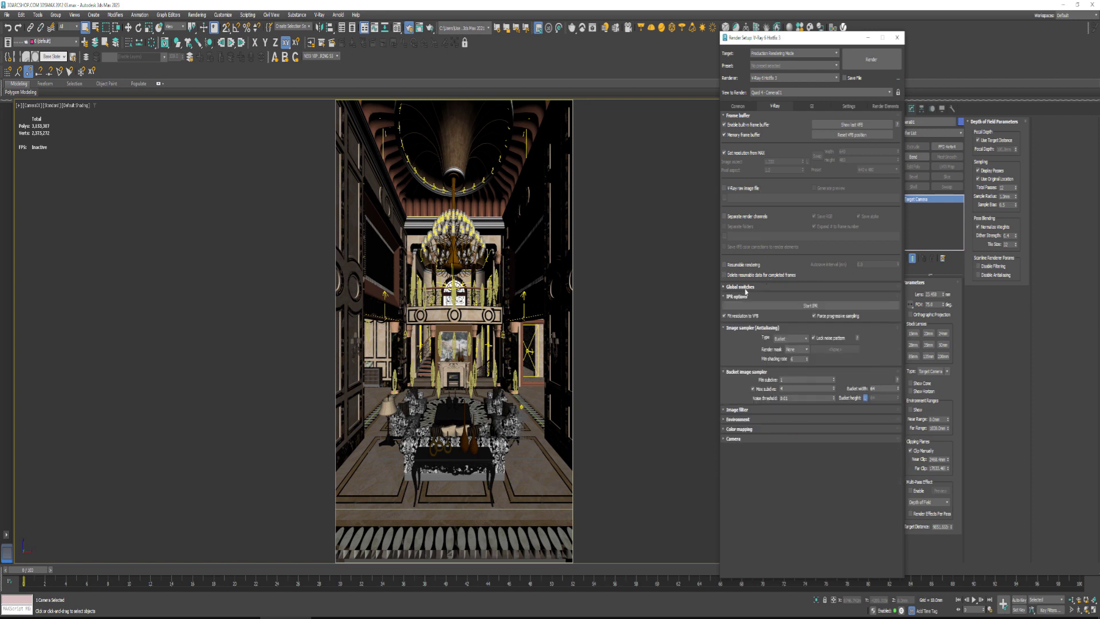
pyautogui.click(742, 115)
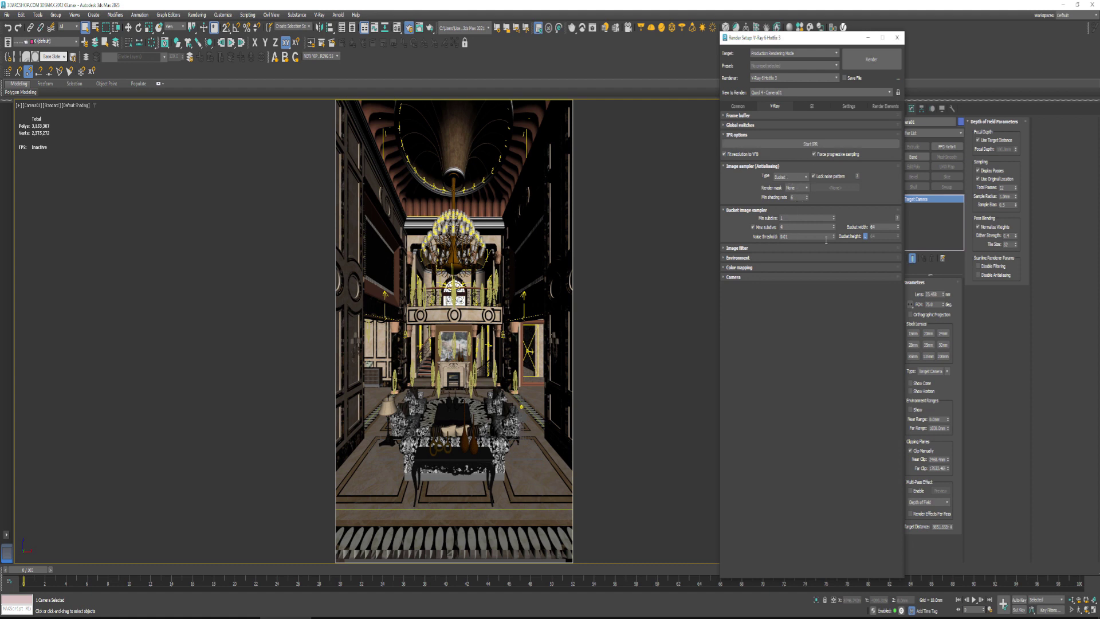
pyautogui.click(744, 250)
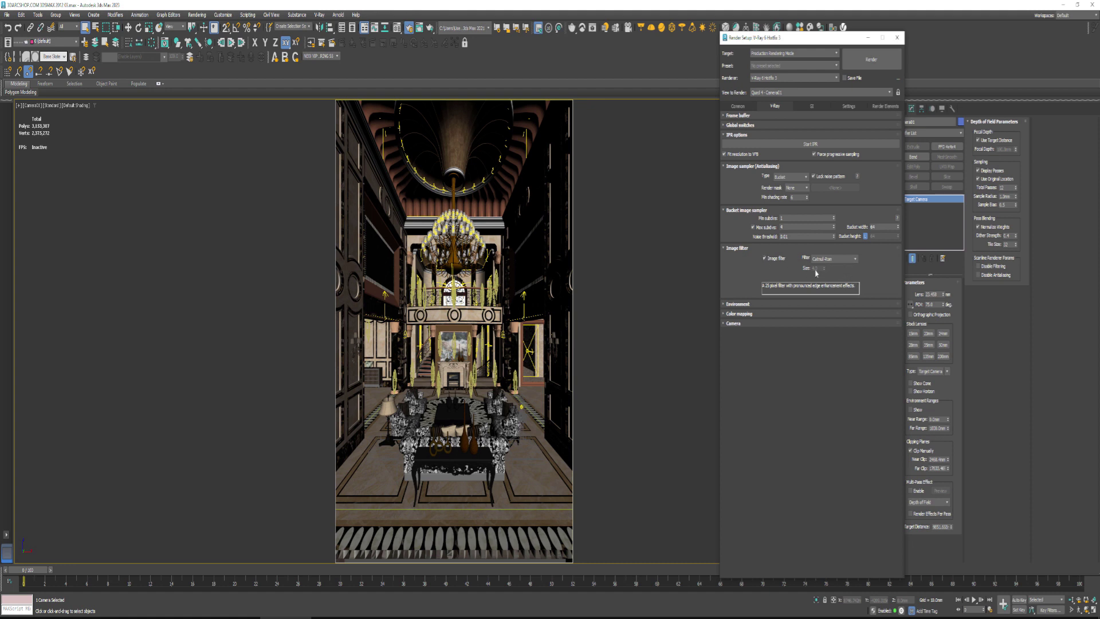
pyautogui.click(739, 304)
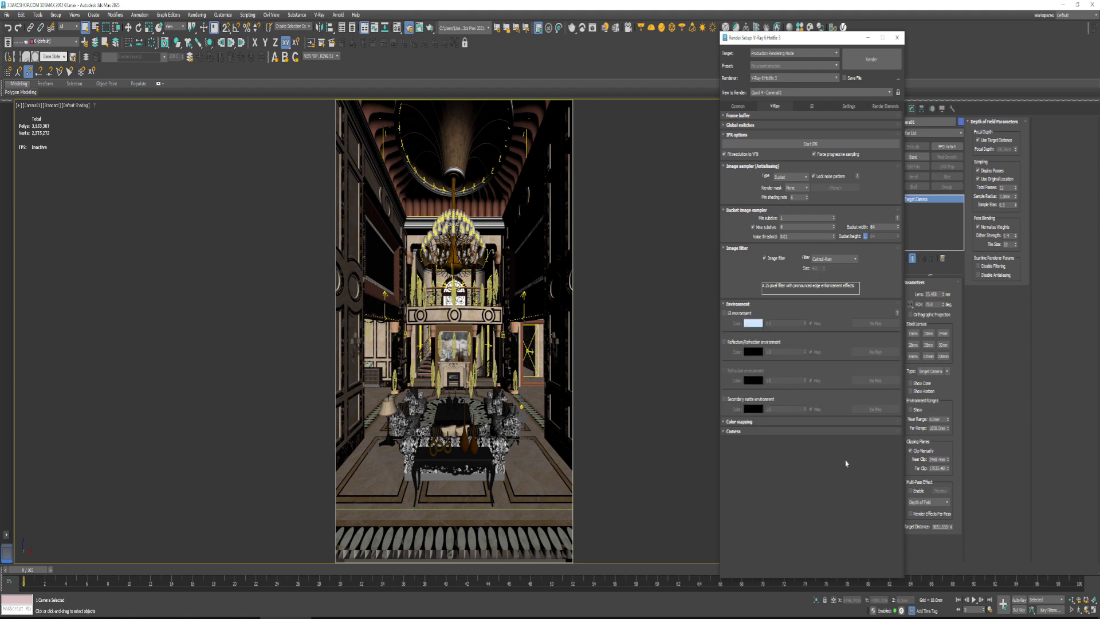
pyautogui.click(744, 422)
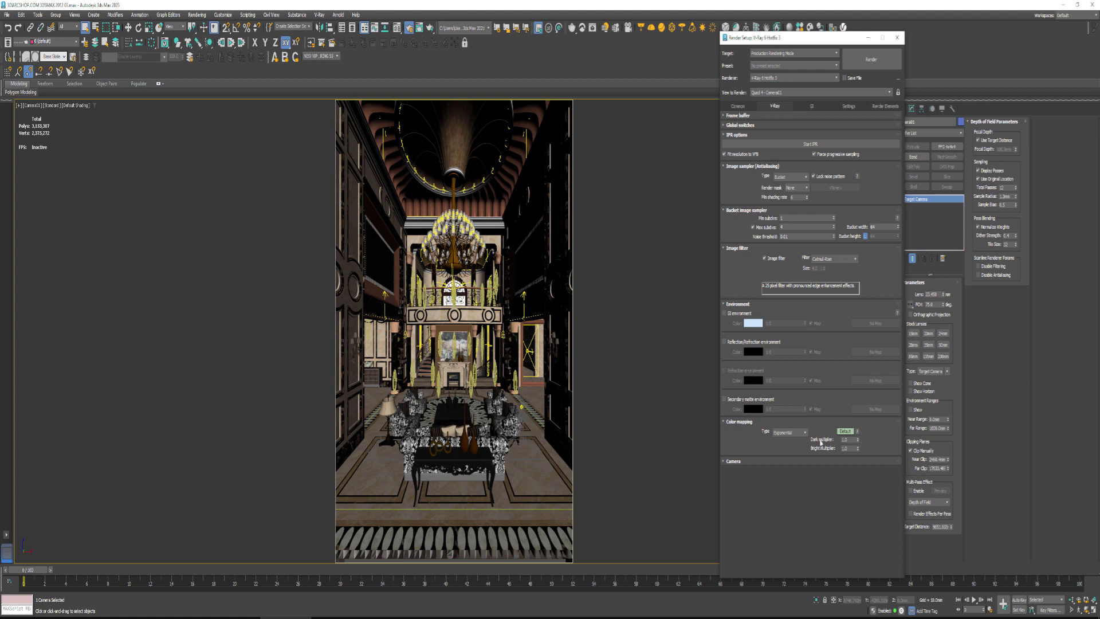
pyautogui.click(760, 461)
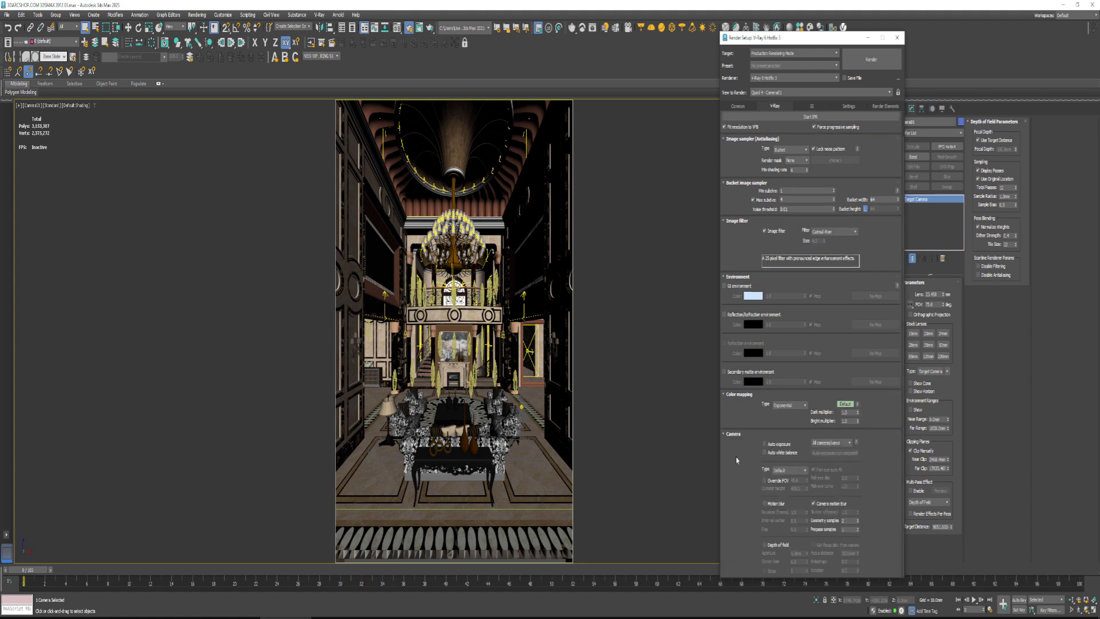
# Step: Collapse the image sampler, IPR, antialiasing, filter, environment, camera and colour mapping rollouts
pyautogui.click(731, 184)
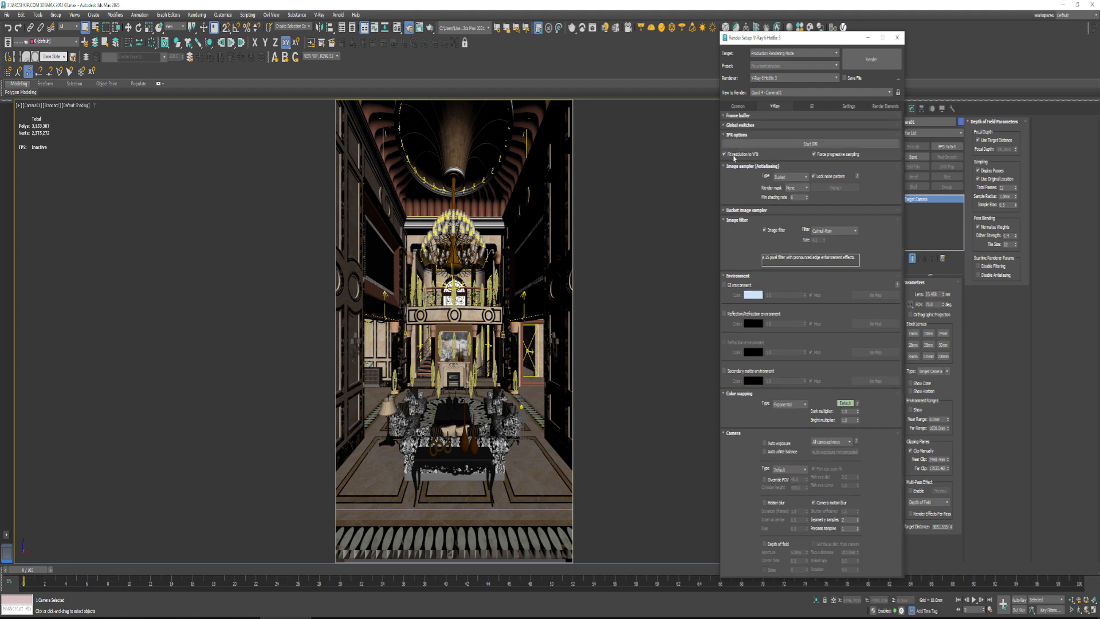
pyautogui.click(732, 136)
pyautogui.click(737, 145)
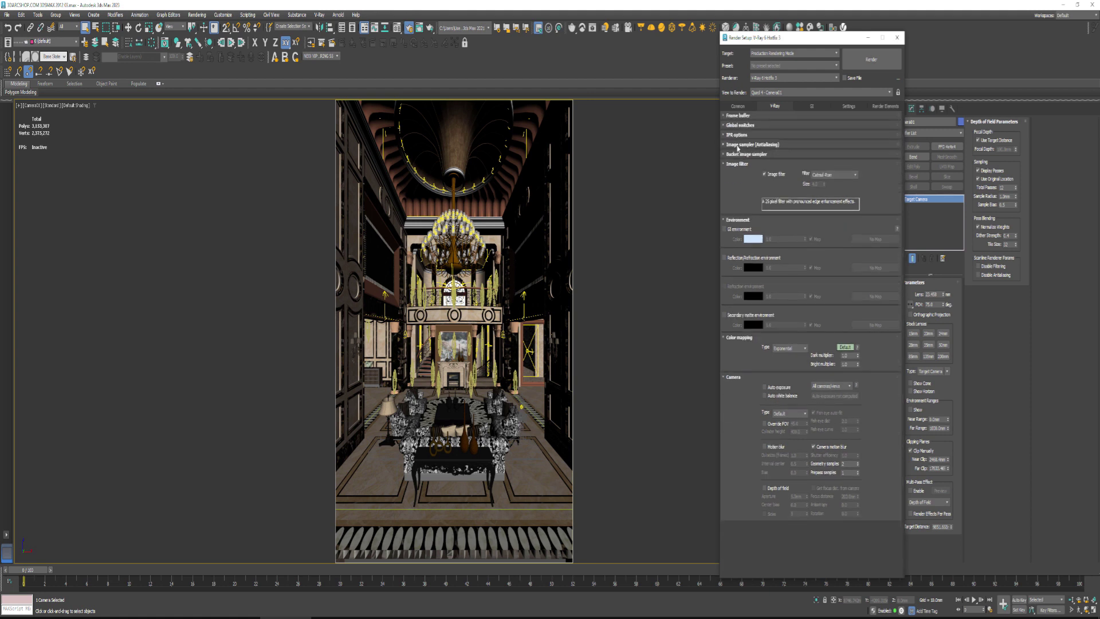
pyautogui.click(735, 165)
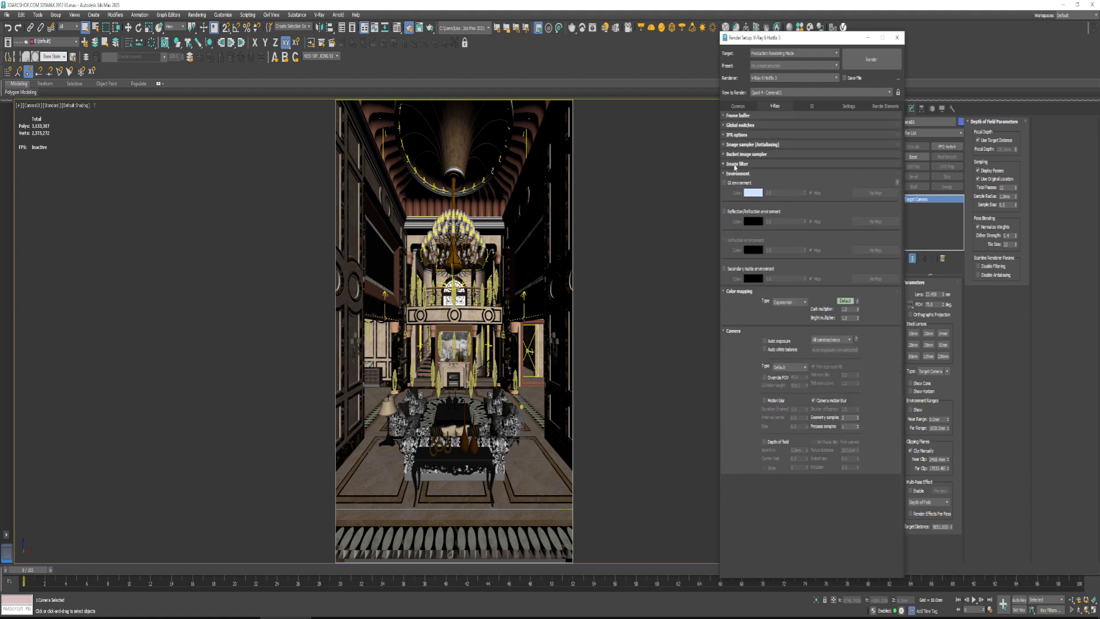
pyautogui.click(735, 174)
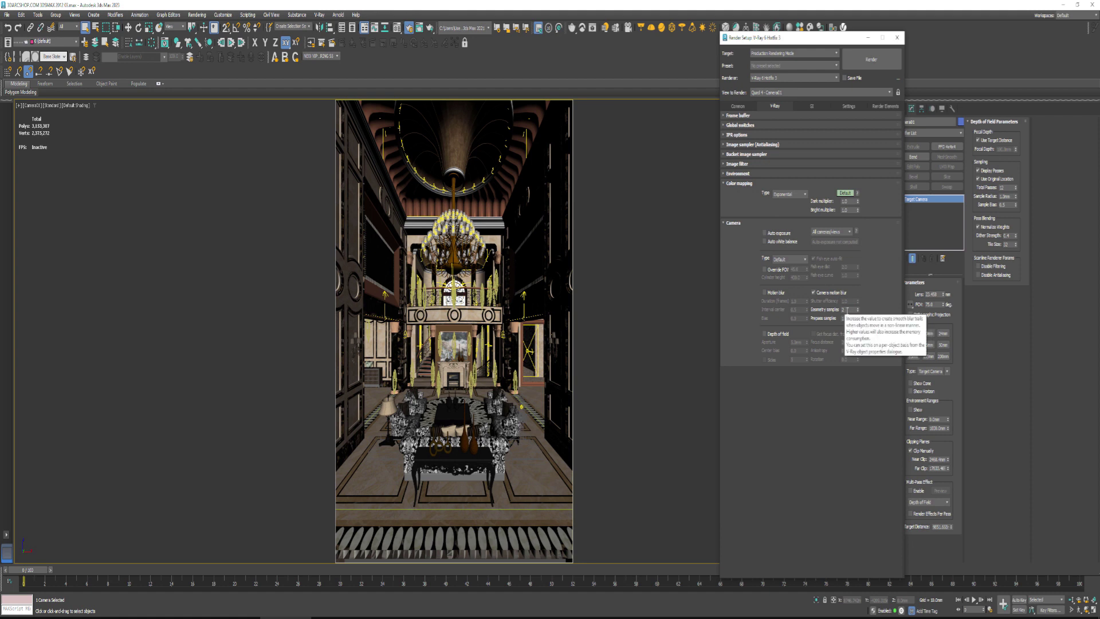
pyautogui.click(734, 223)
pyautogui.click(741, 184)
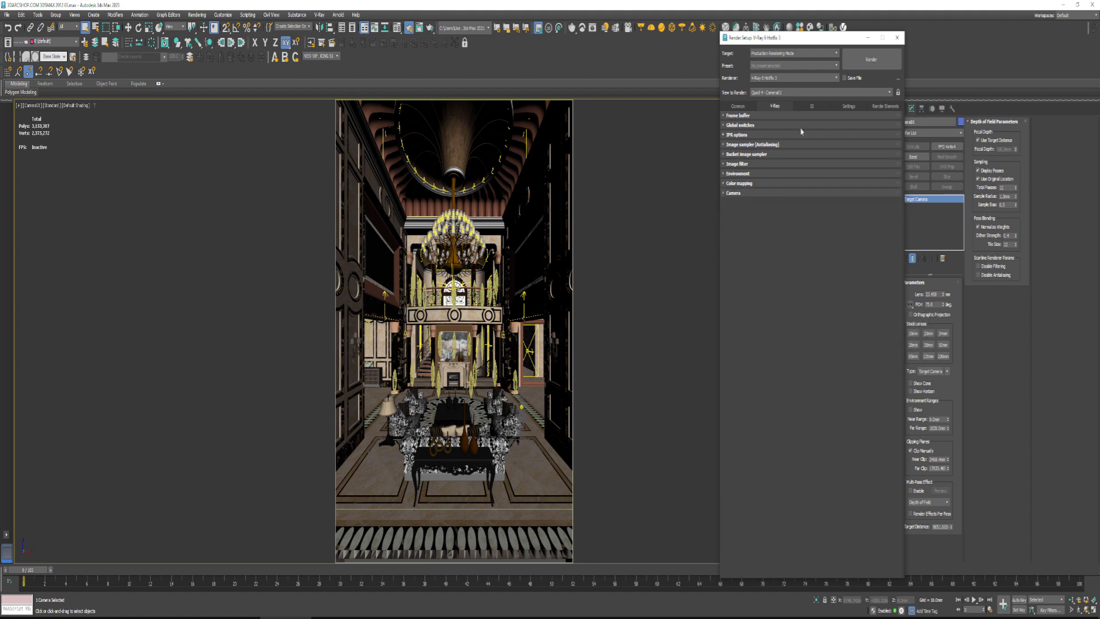
# Step: Review the GI tab's Irradiance map, Light cache and Caustics settings
pyautogui.click(812, 106)
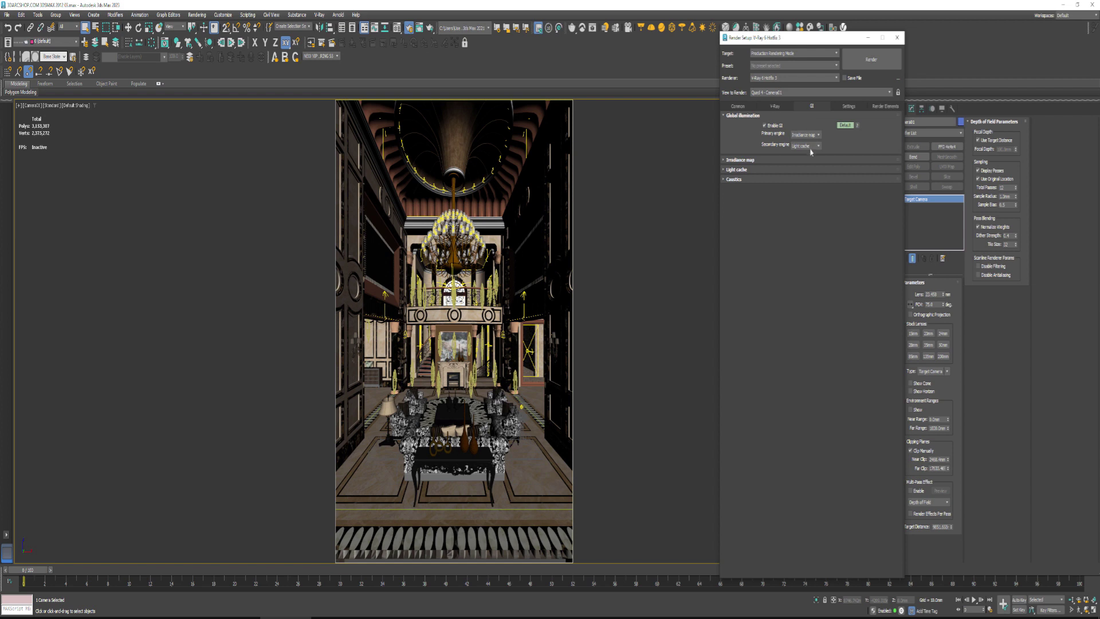
pyautogui.click(760, 162)
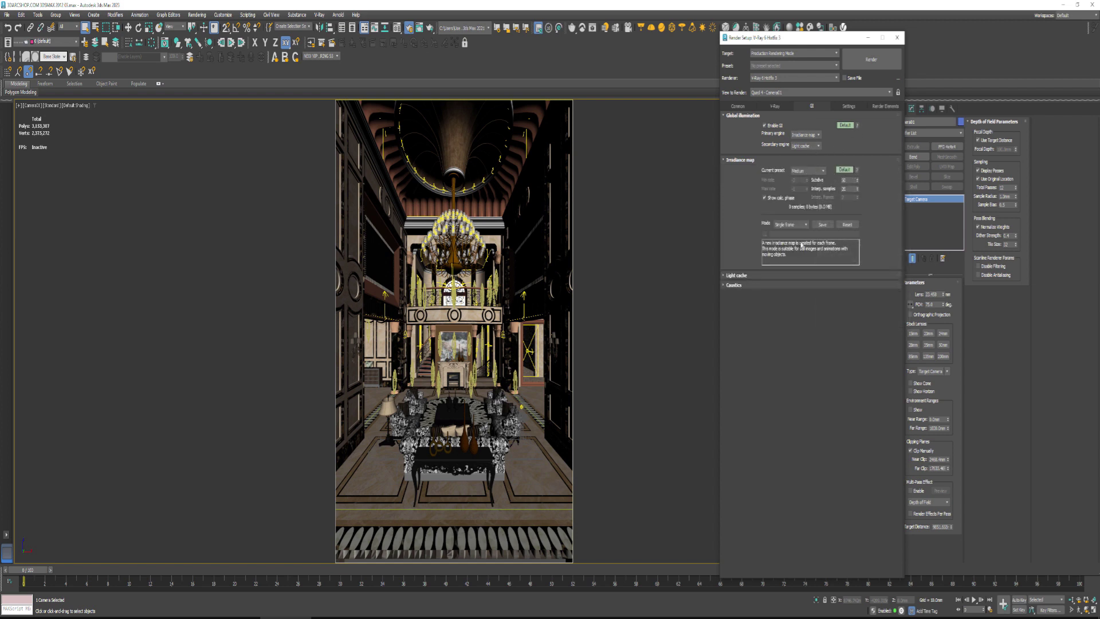
pyautogui.click(743, 276)
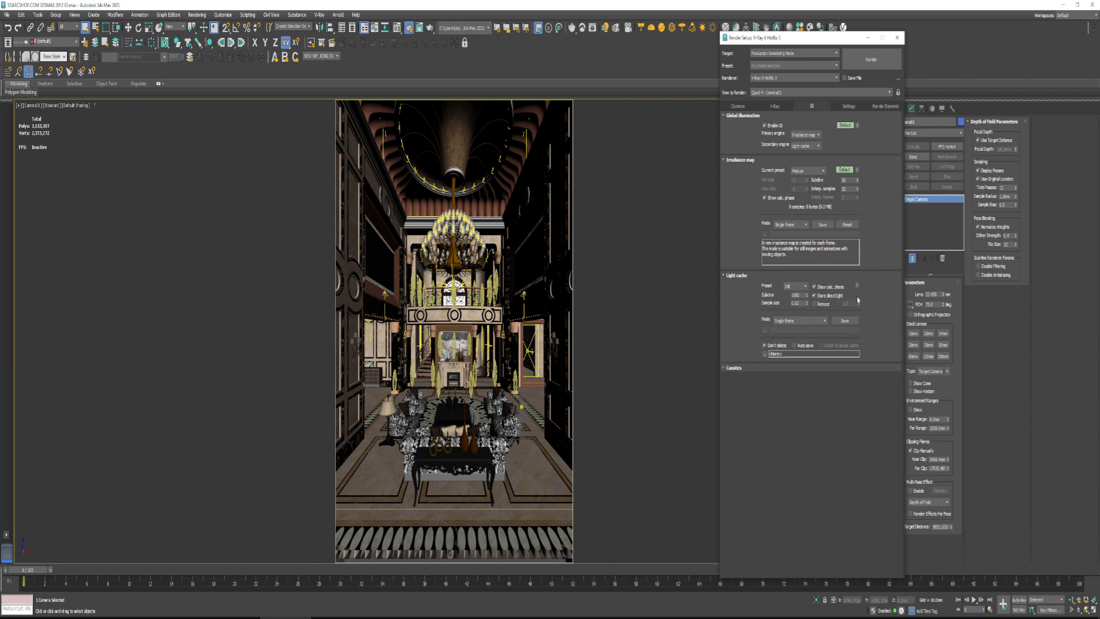
pyautogui.click(732, 368)
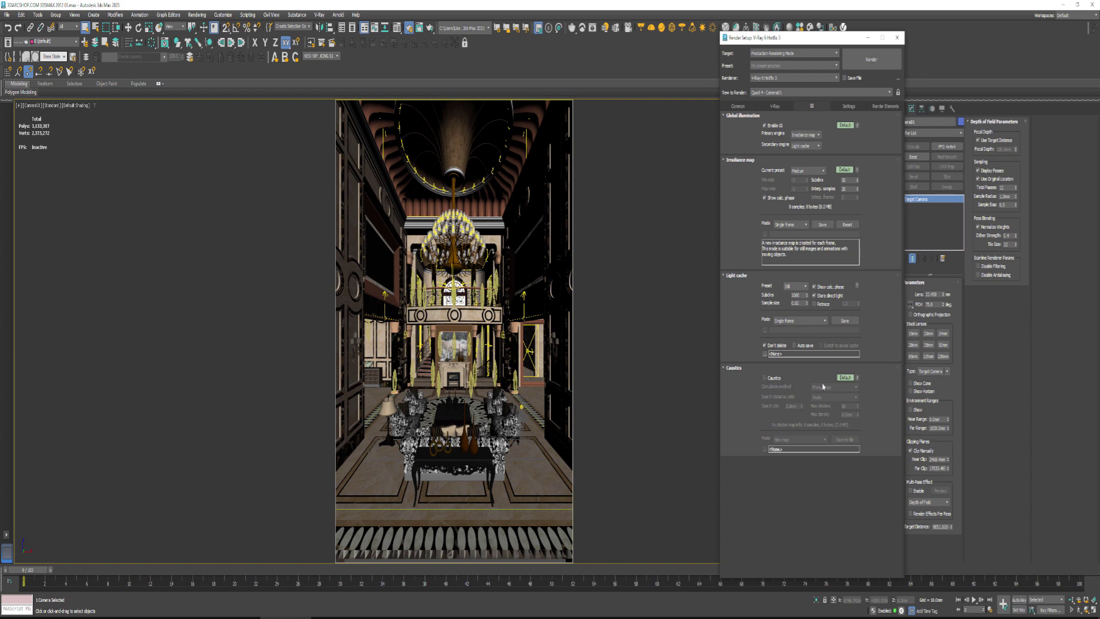
# Step: Look over the Settings and Render Elements tabs, ending on Common parameters
pyautogui.click(847, 106)
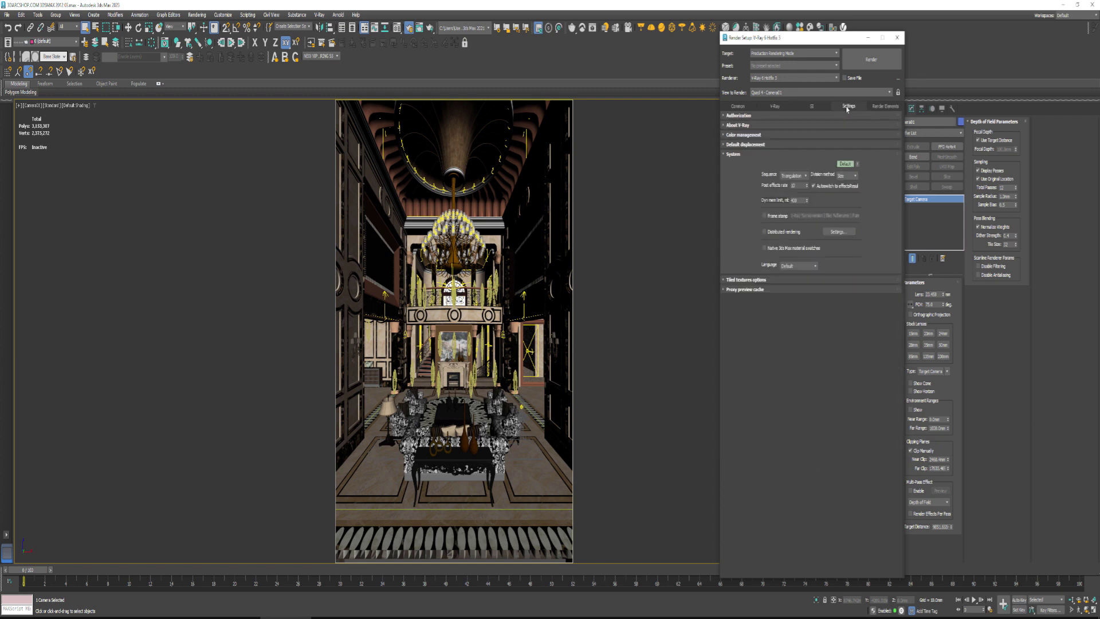
pyautogui.click(740, 116)
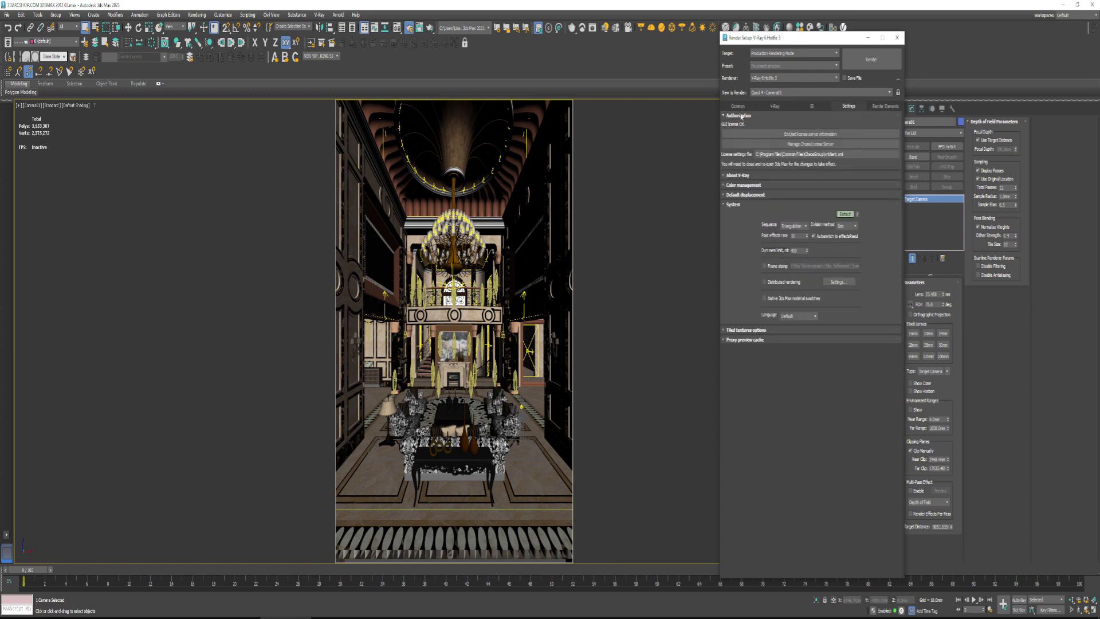
pyautogui.click(742, 117)
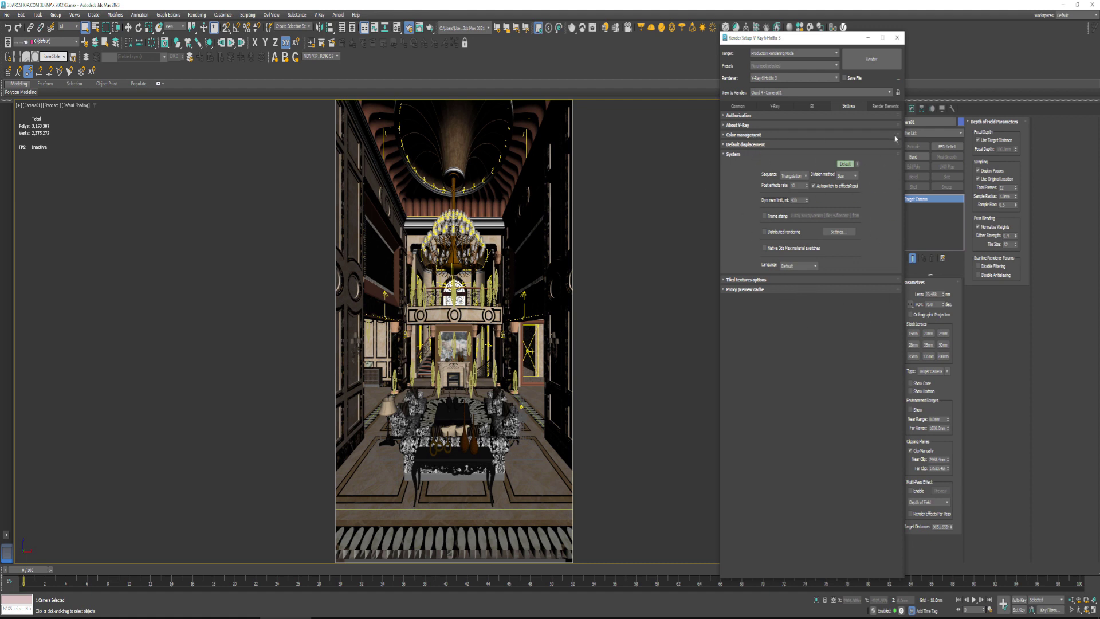
pyautogui.click(885, 107)
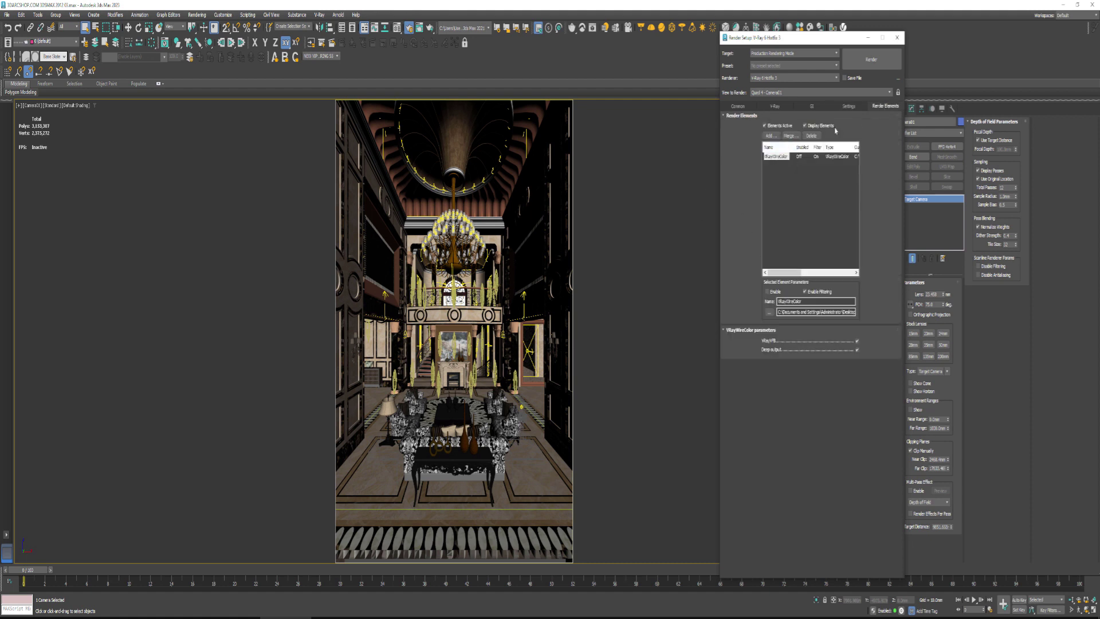
pyautogui.click(735, 108)
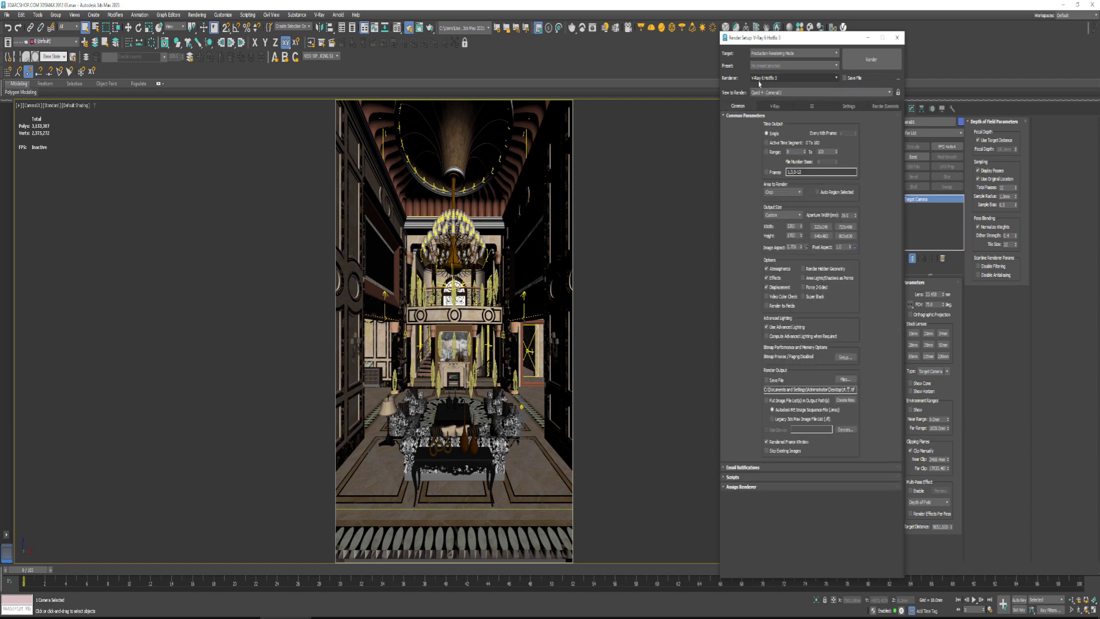
# Step: Render the hall camera view, then reposition and zoom out the V-Ray Frame Buffer
pyautogui.click(871, 59)
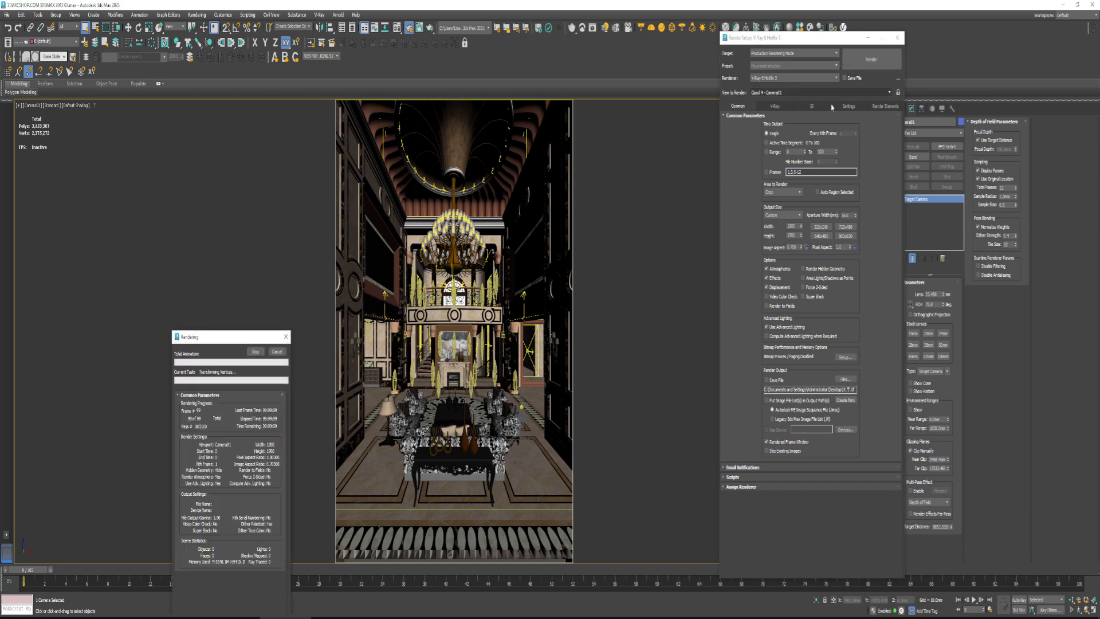
pyautogui.moveTo(411, 49); pyautogui.dragTo(497, 26)
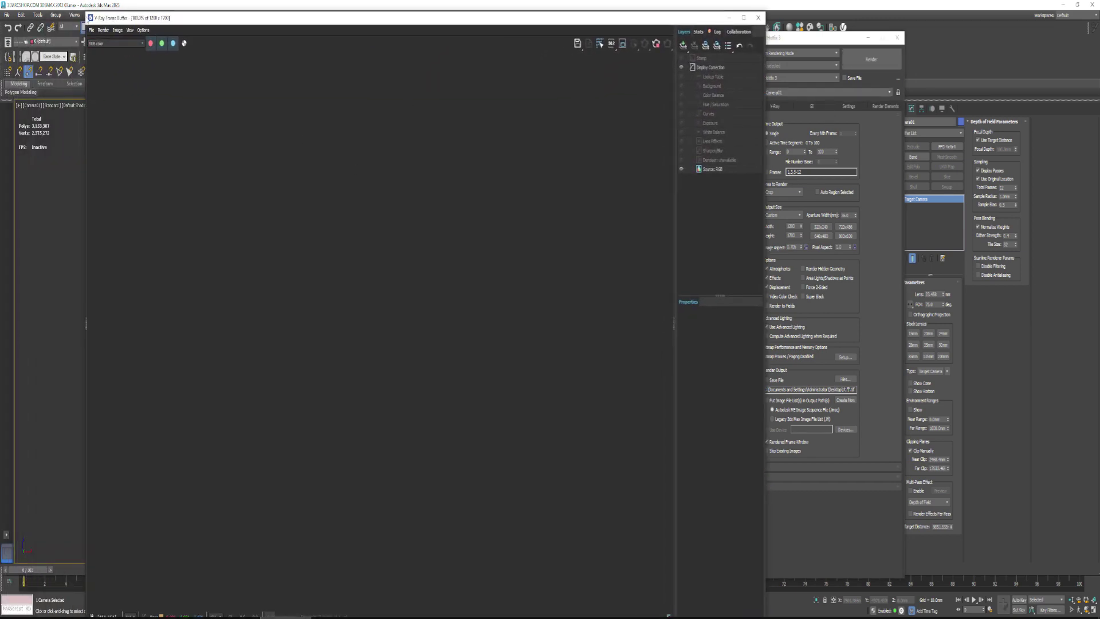
pyautogui.moveTo(181, 18)
pyautogui.mouseDown()
pyautogui.moveTo(312, 156)
pyautogui.moveTo(302, 39)
pyautogui.mouseUp()
pyautogui.scroll(-3, 518, 310)
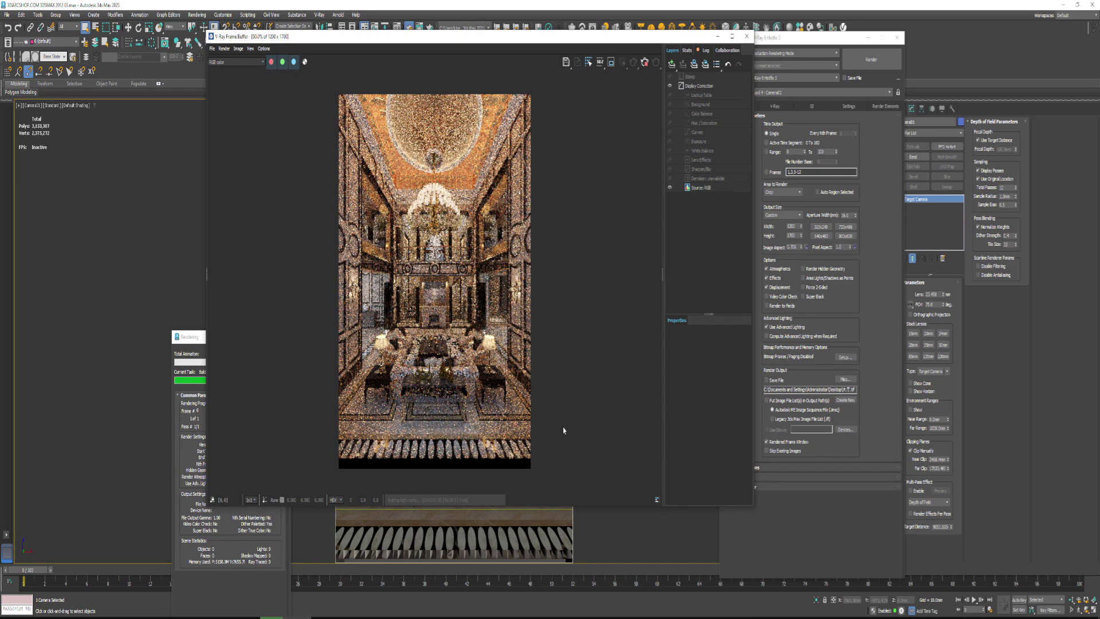
# Step: Move the Rendering progress dialog aside while V-Ray renders the hall image
pyautogui.moveTo(192, 343); pyautogui.dragTo(97, 185)
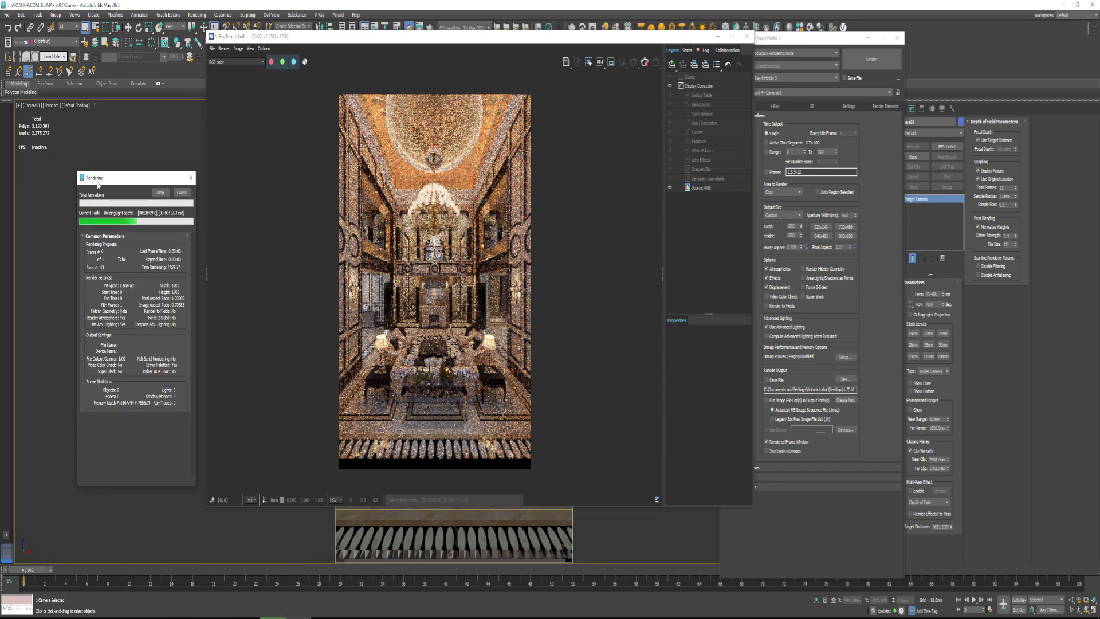